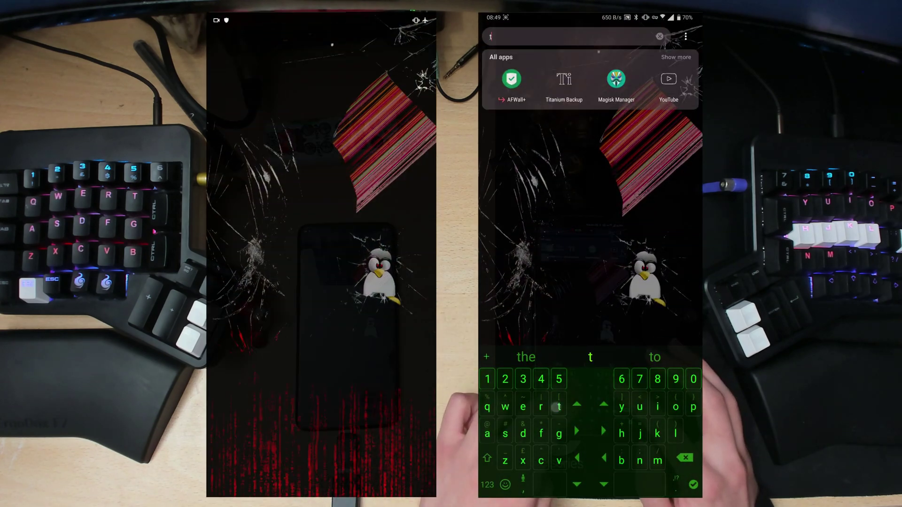
text(i)
Back up Authenticator 5.00 from the 'auth' results so its latest backup reads 19/01/2020 08:50
click(512, 81)
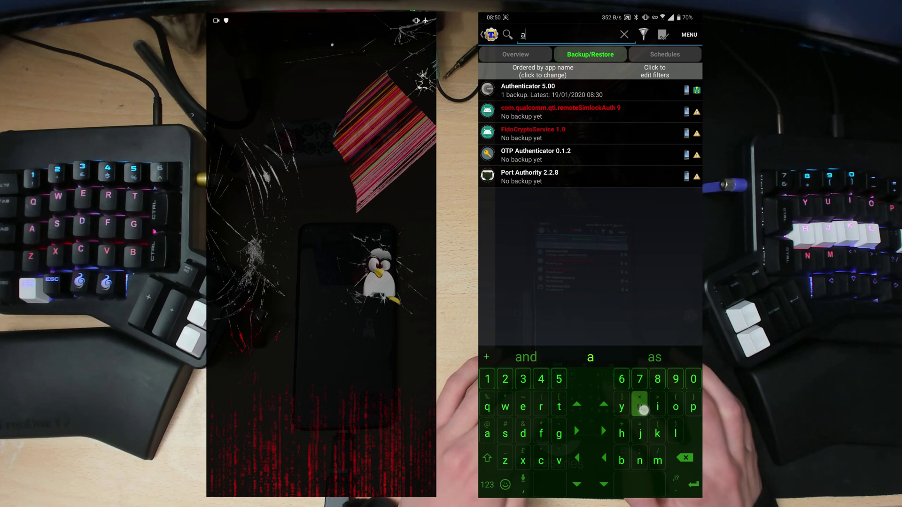
text(uth)
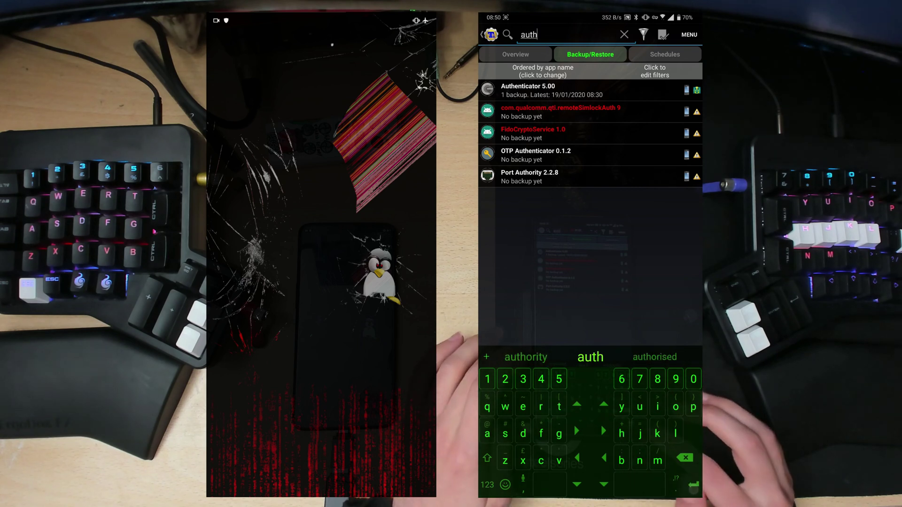
click(534, 87)
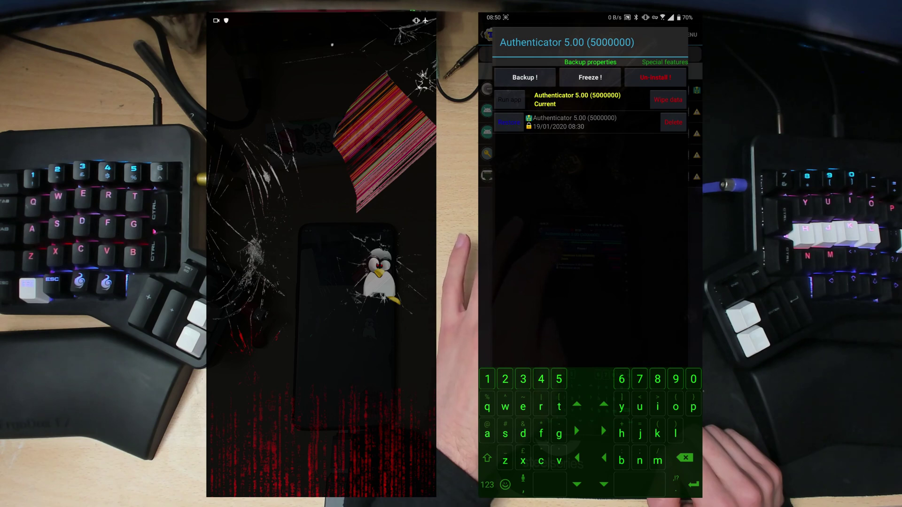
click(525, 77)
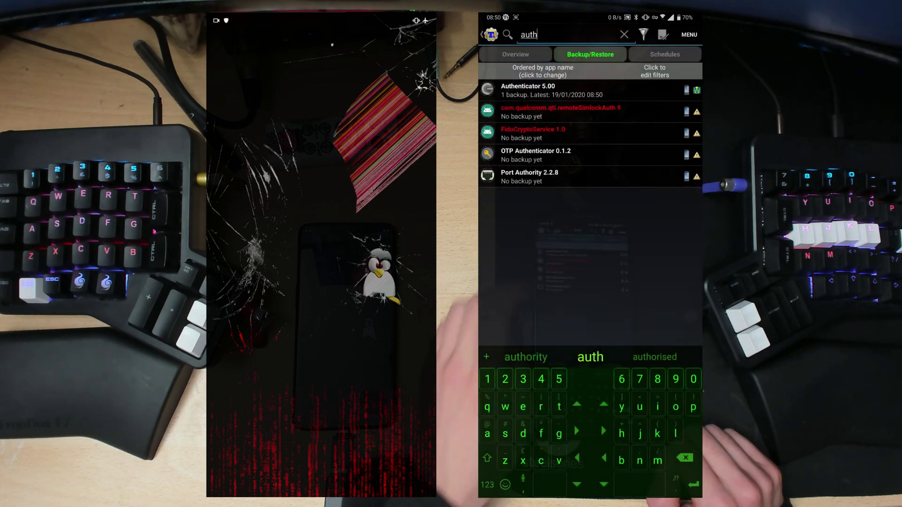
Swipe away the Titanium Backup Pro backup-complete notification and return to the home screen
drag(591, 17, 591, 282)
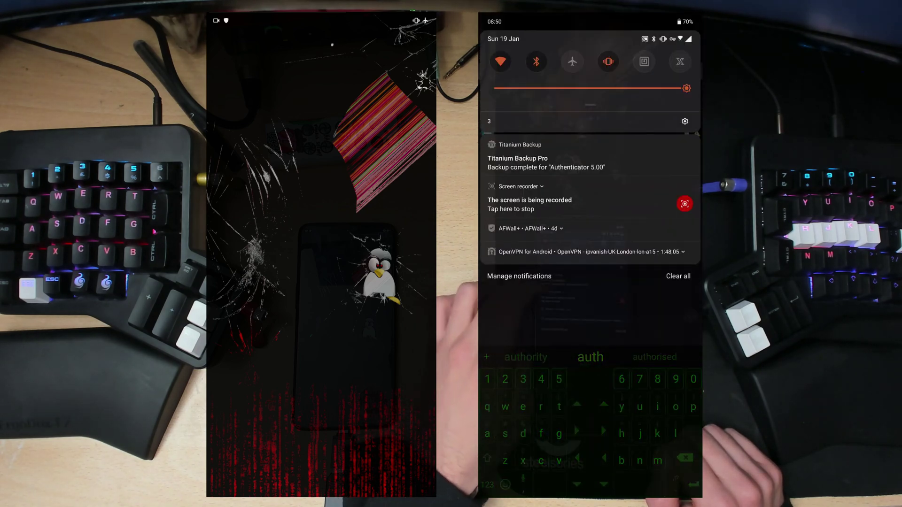
drag(536, 162, 698, 162)
drag(590, 317, 591, 43)
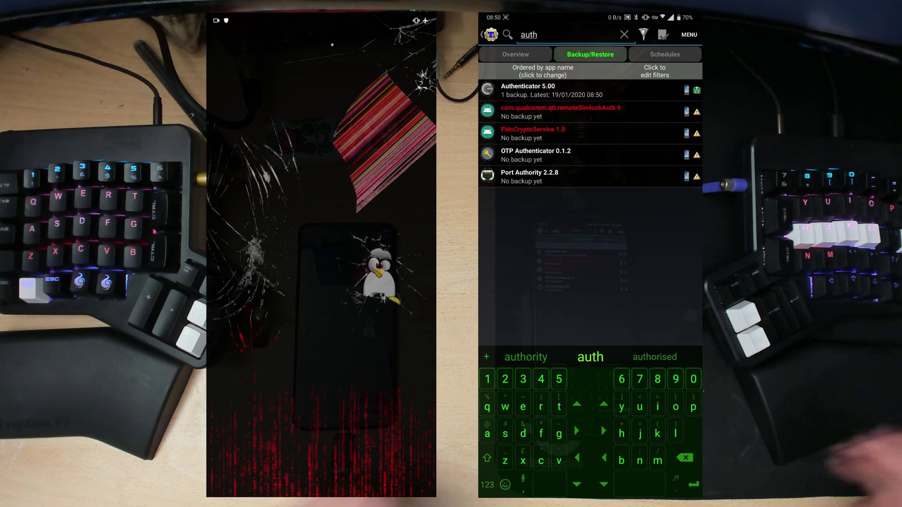
key(super)
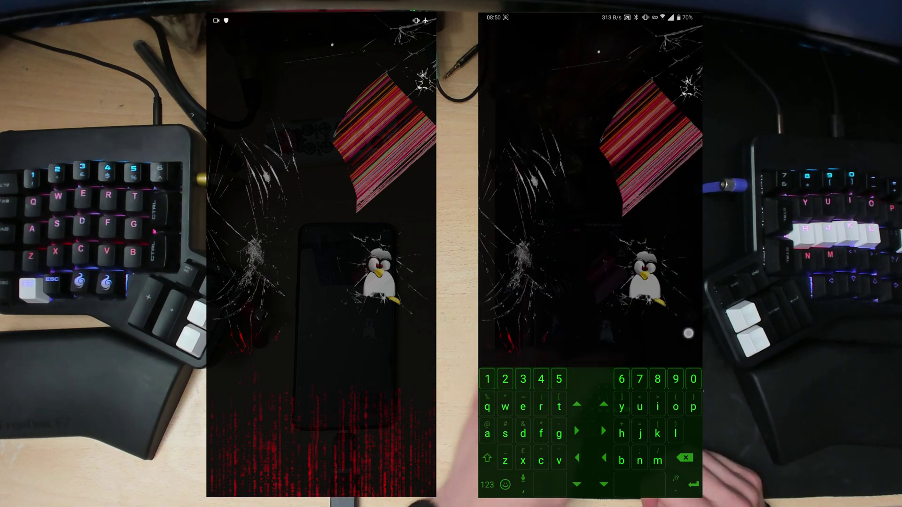
Launch Cx File Explorer from the Utilities apps and open the phone's main storage
drag(689, 334, 620, 333)
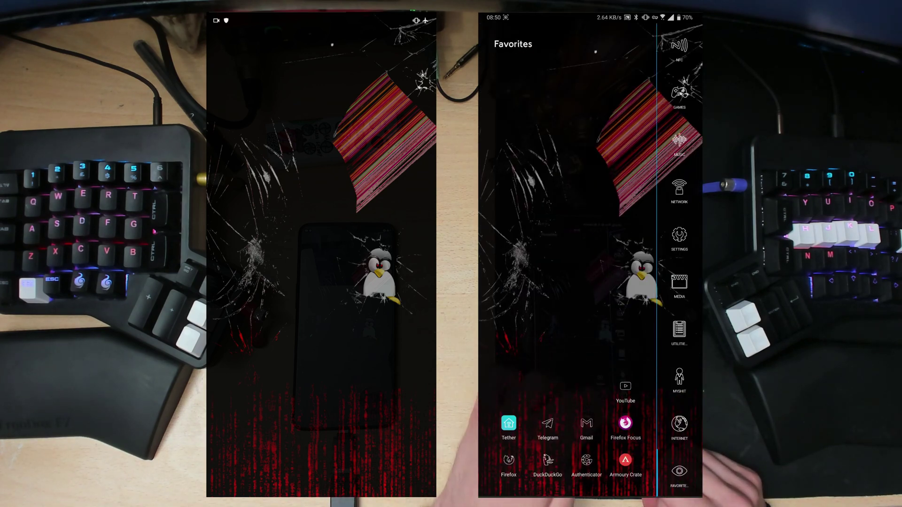
click(679, 331)
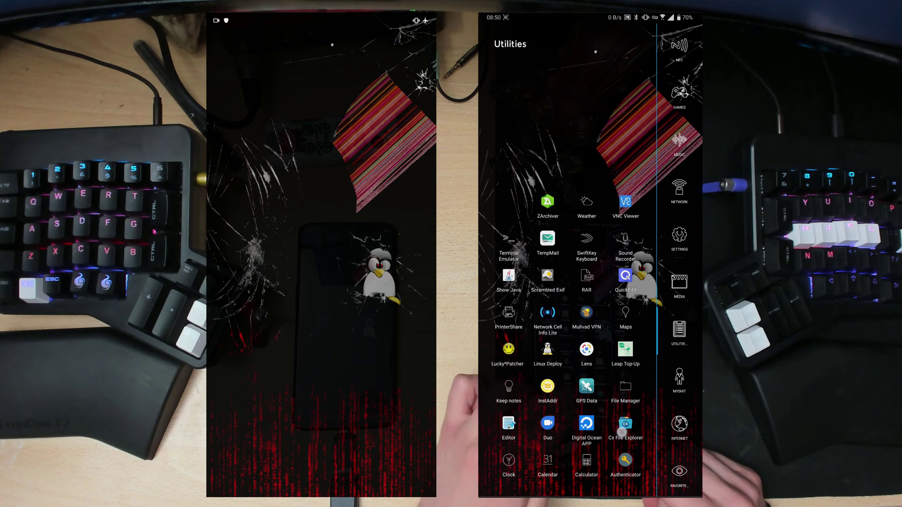
click(625, 425)
click(508, 369)
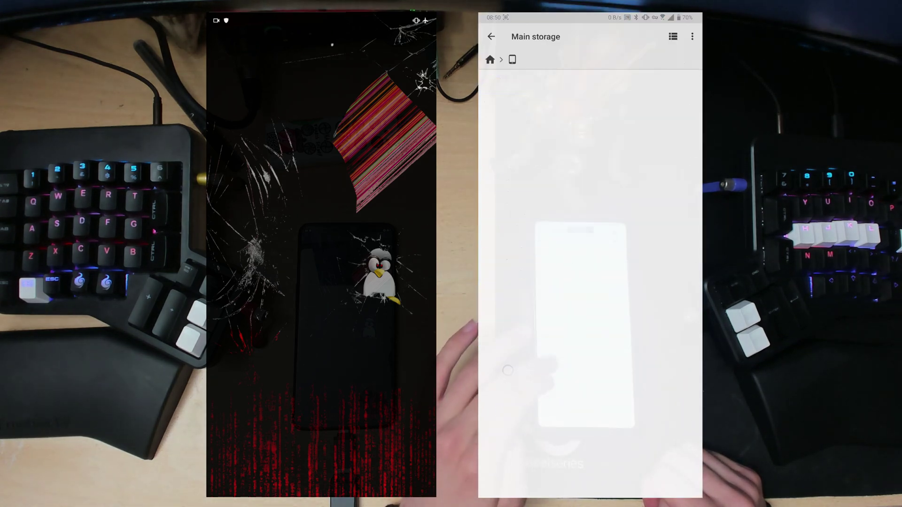
scroll(515, 421, down, 10)
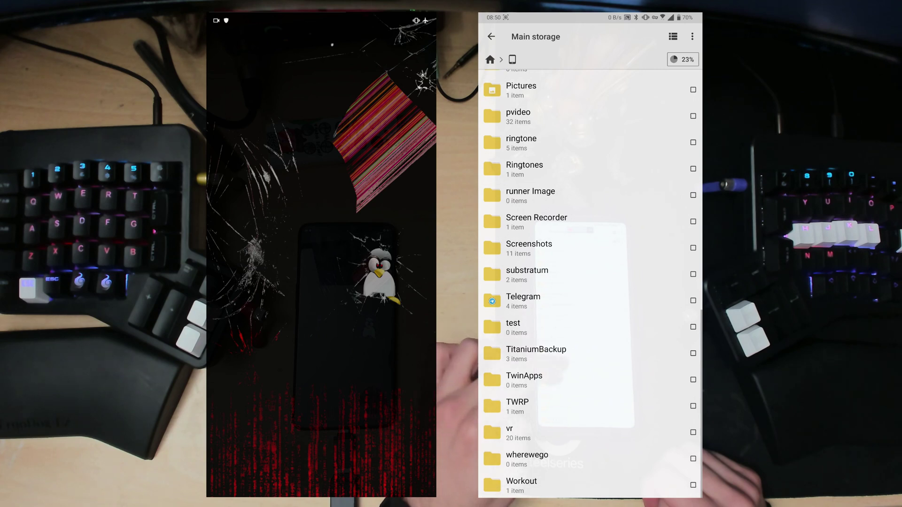
Inspect the Authenticator apk, properties and tar.gz files in TitaniumBackup, then exit to home
click(536, 354)
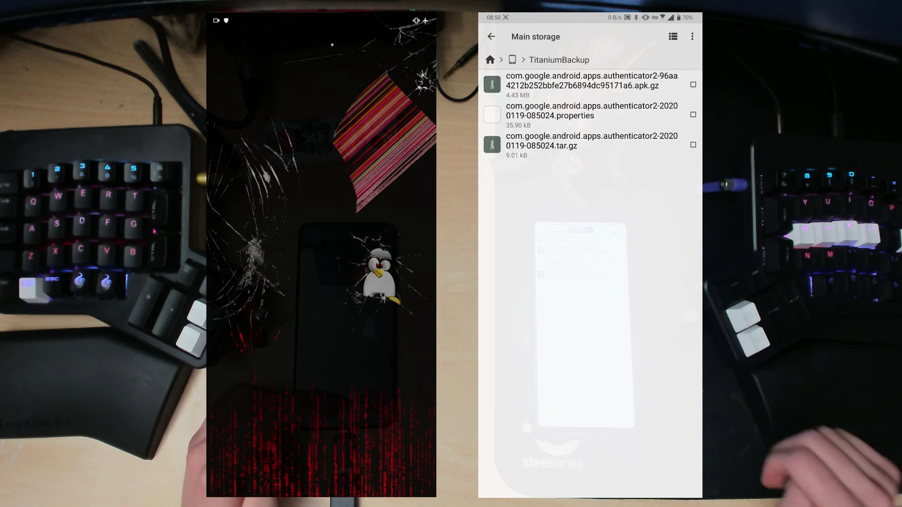
key(Escape)
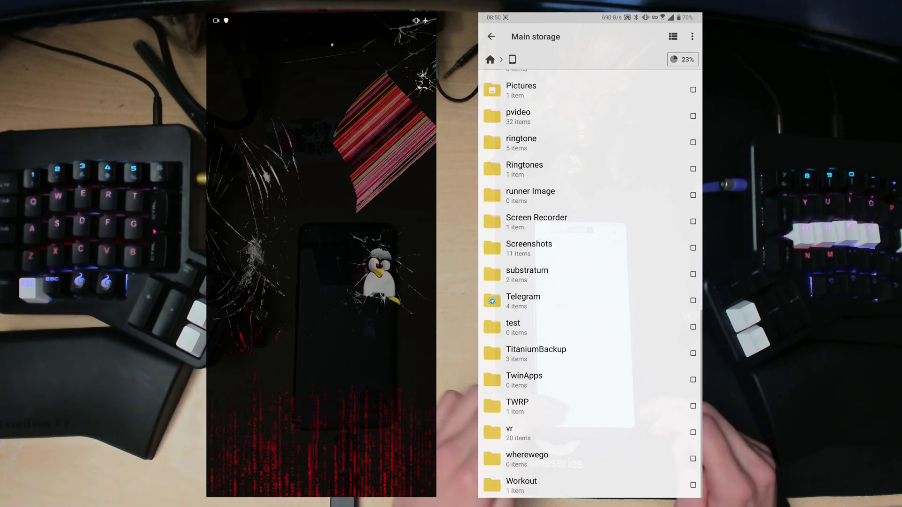
key(Escape)
Launch Titanium Backup on the left phone and filter its list by 'auth'
key(super)
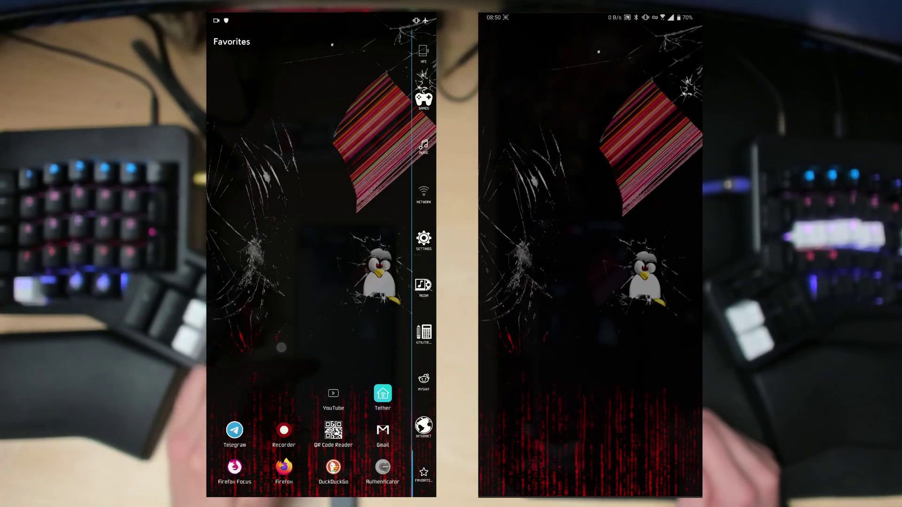
key(Escape)
key(super+space)
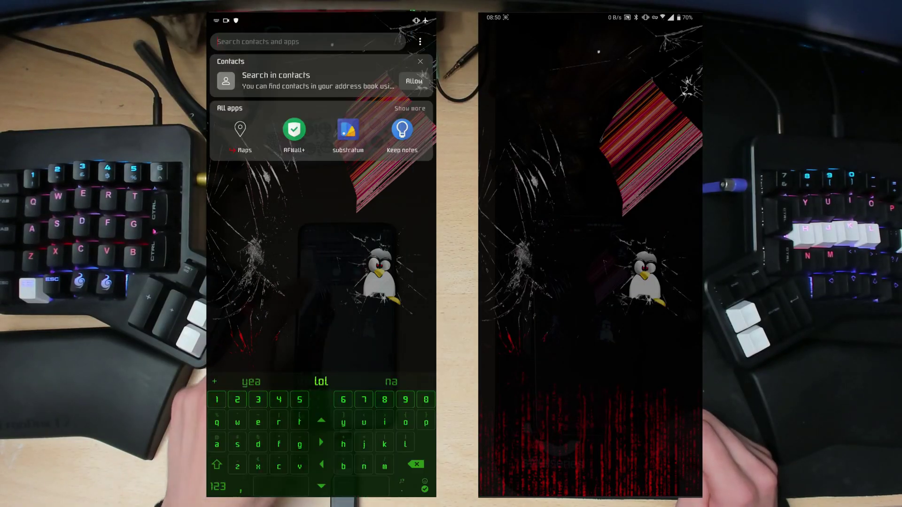
text(ti)
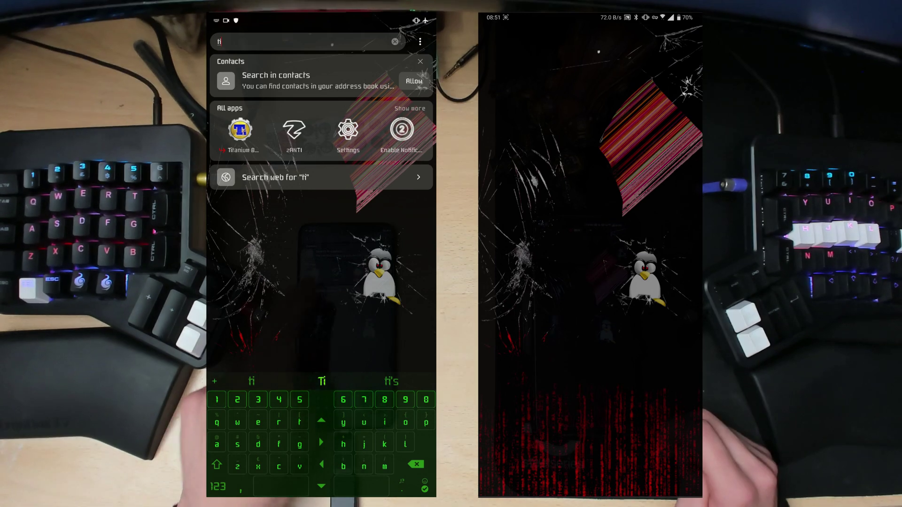
key(Return)
text(auth)
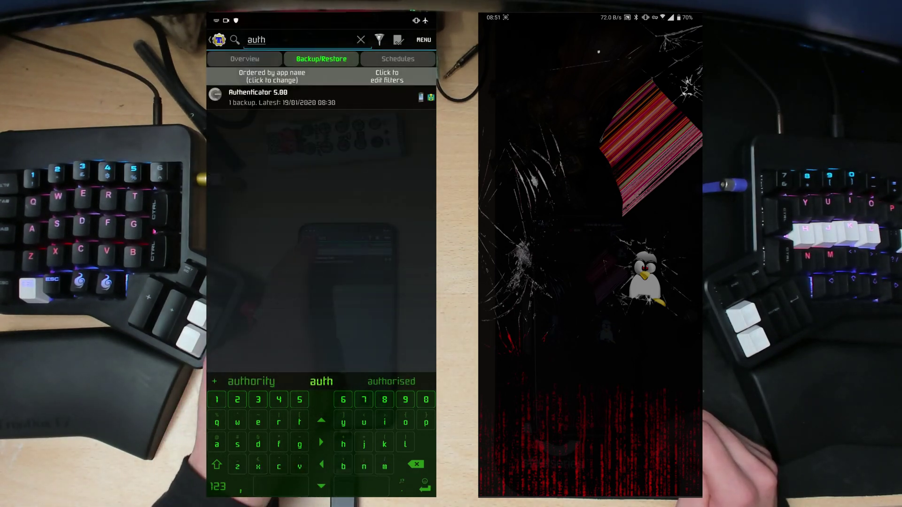
key(Return)
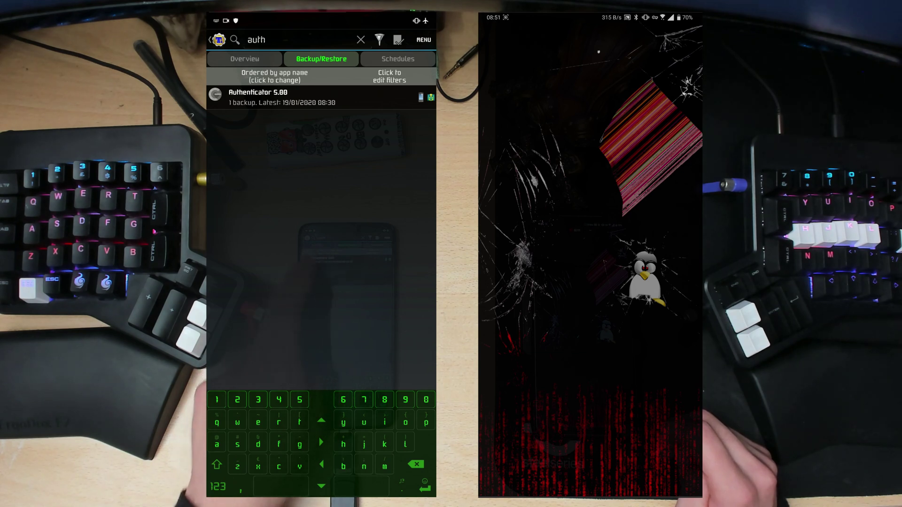
Restore the Authenticator 5.00 backup as App+Data
click(257, 96)
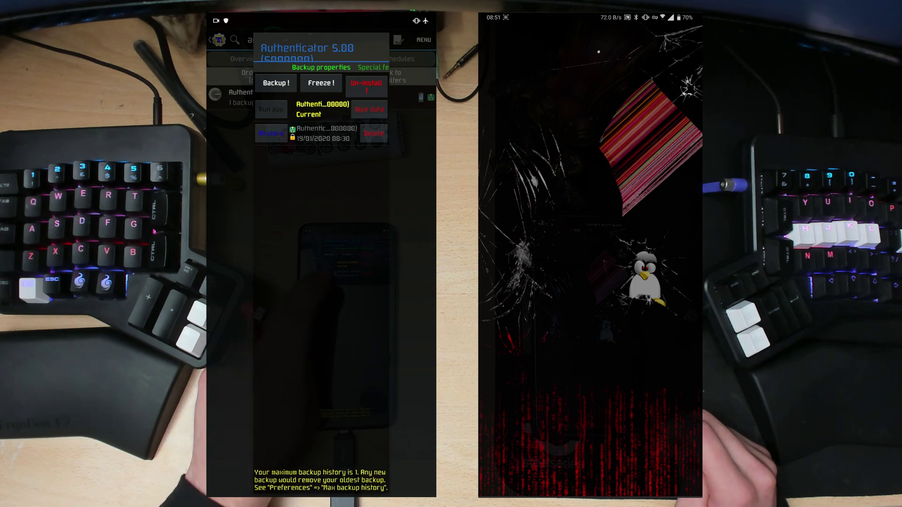
click(271, 133)
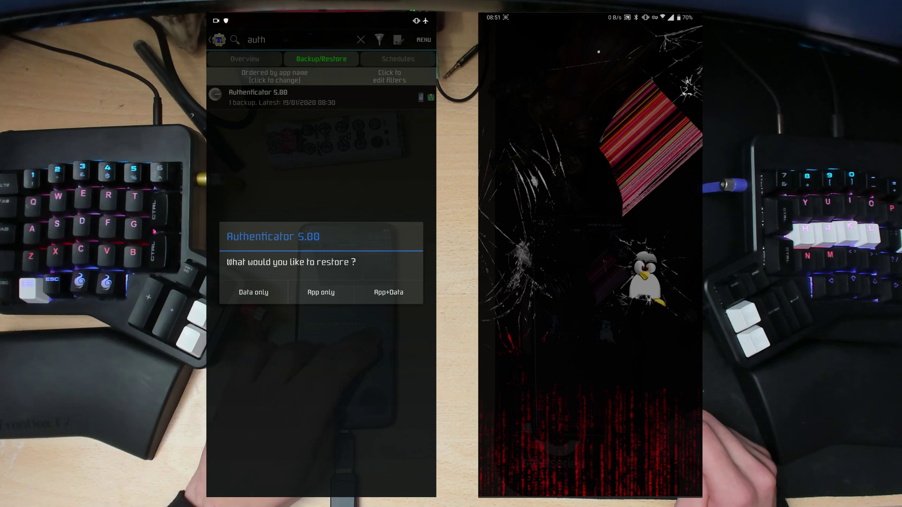
click(388, 292)
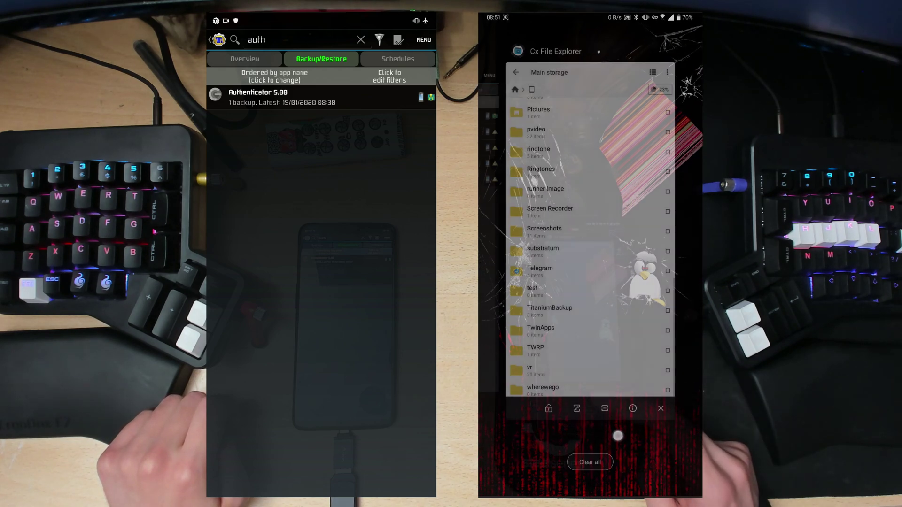
Confirm backup encryption is enabled in Preferences, then show the first phone's recent apps
click(584, 282)
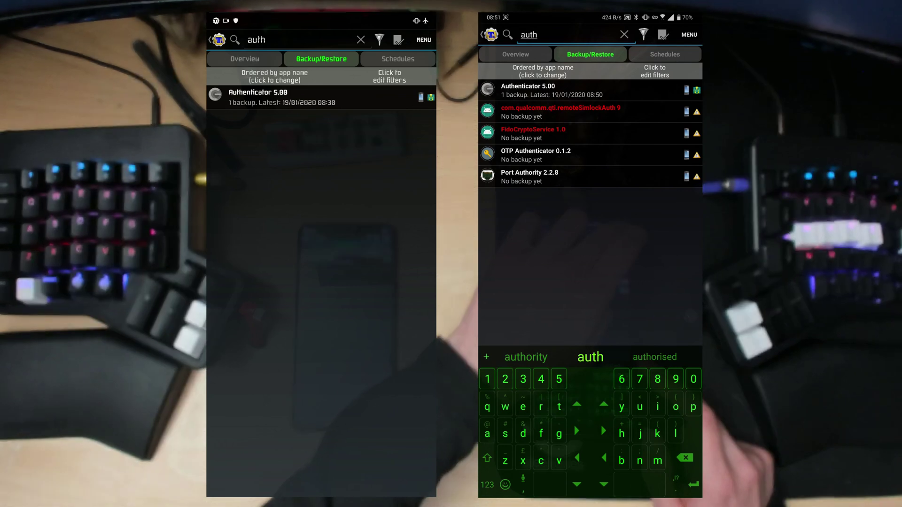
click(689, 34)
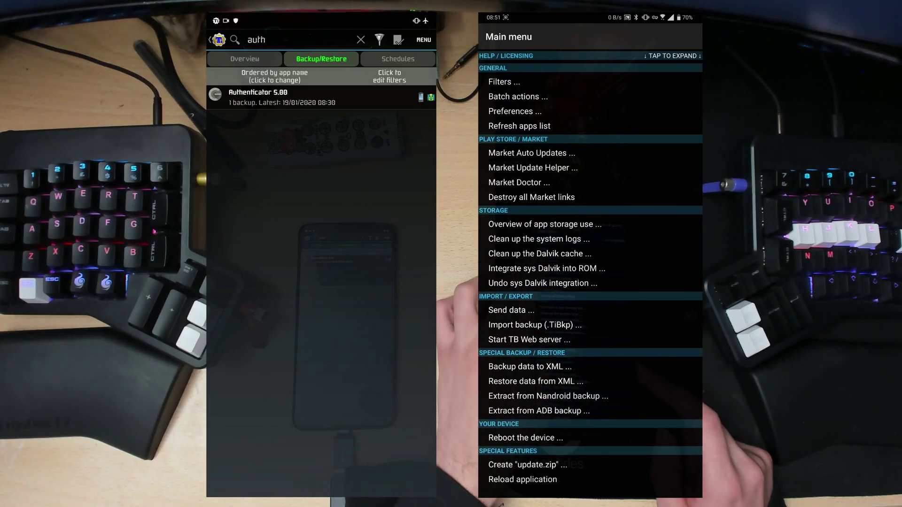
click(515, 111)
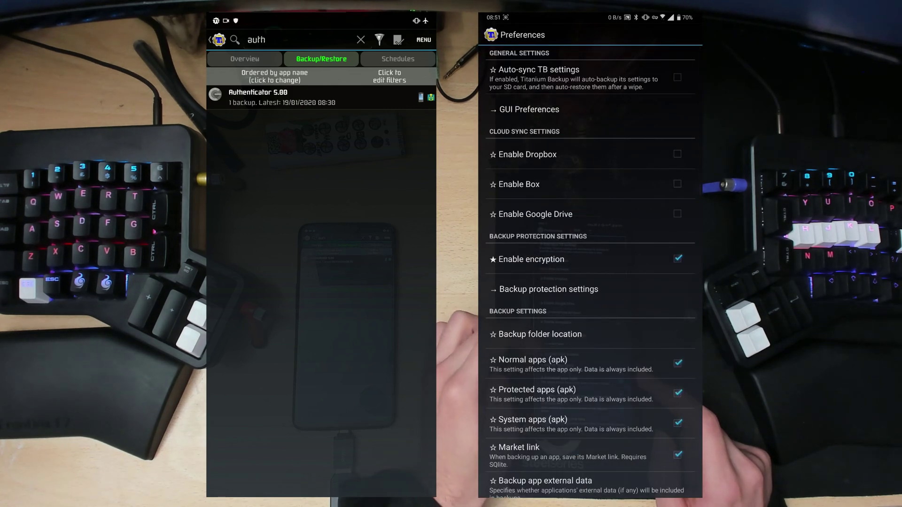
click(544, 290)
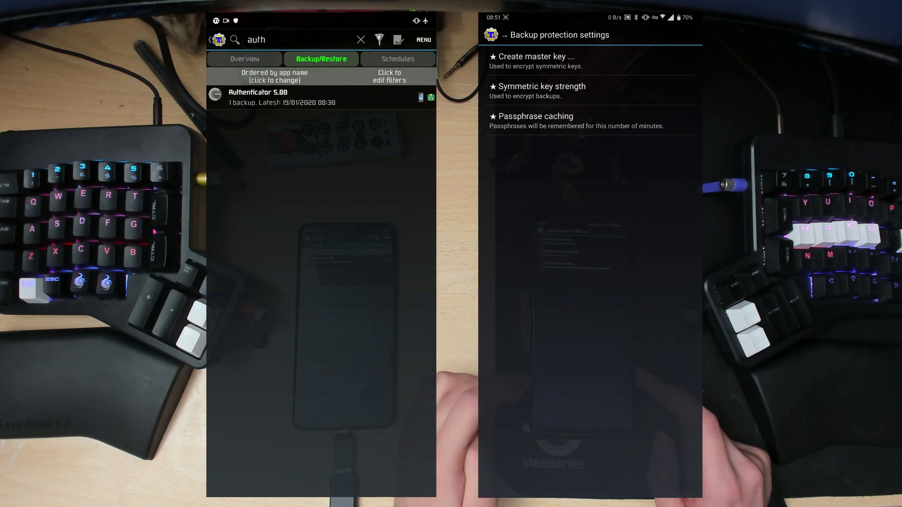
key(Escape)
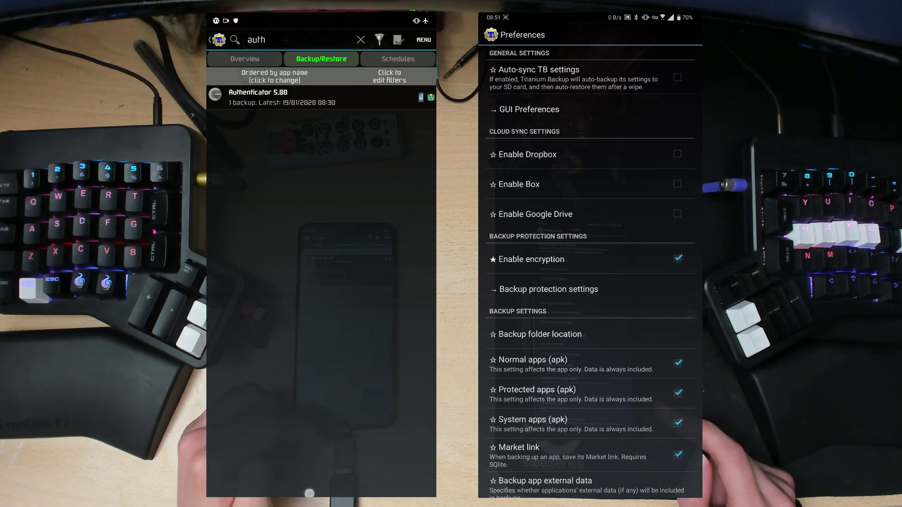
key(alt+Tab)
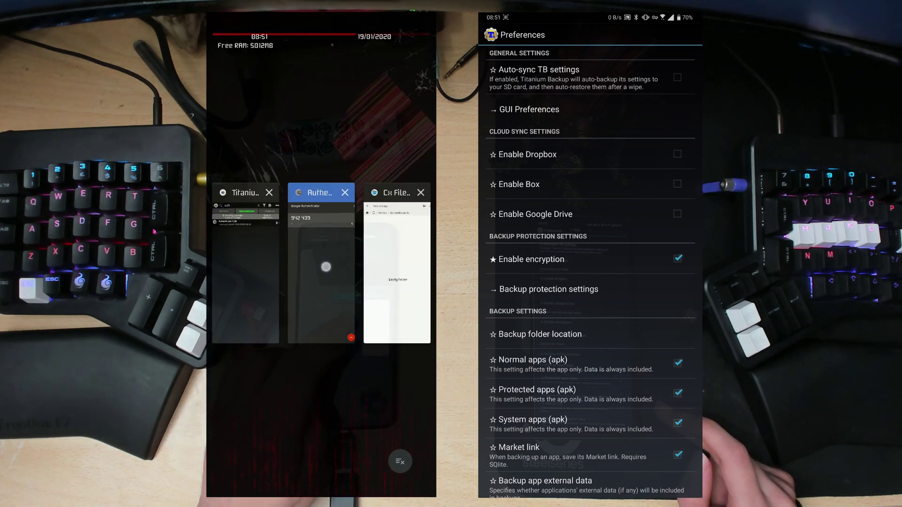
Open Google Authenticator from recent apps on both phones to compare their identical codes
click(325, 267)
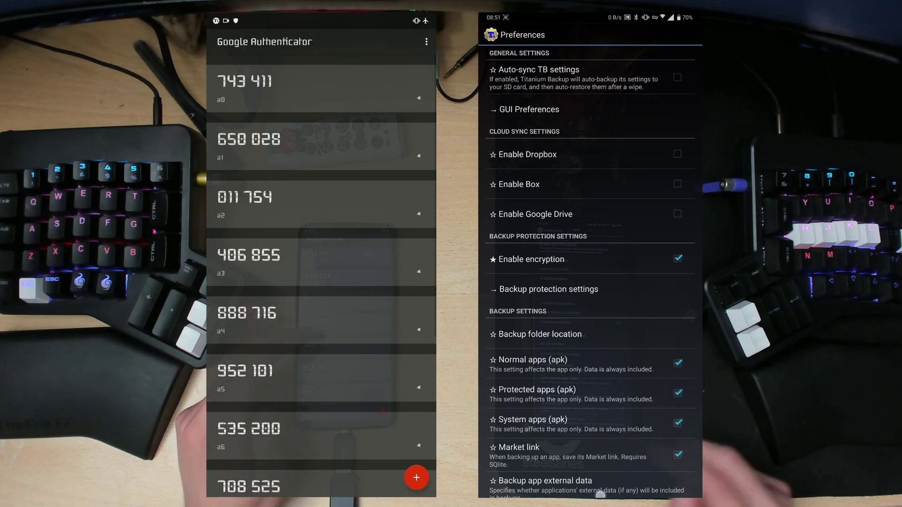
key(alt+Tab)
drag(638, 325, 697, 326)
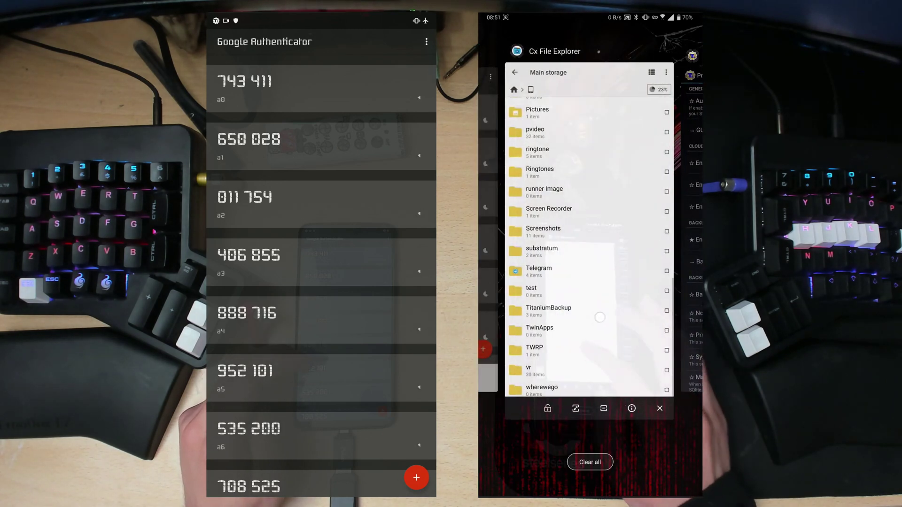
drag(564, 282, 634, 282)
click(585, 247)
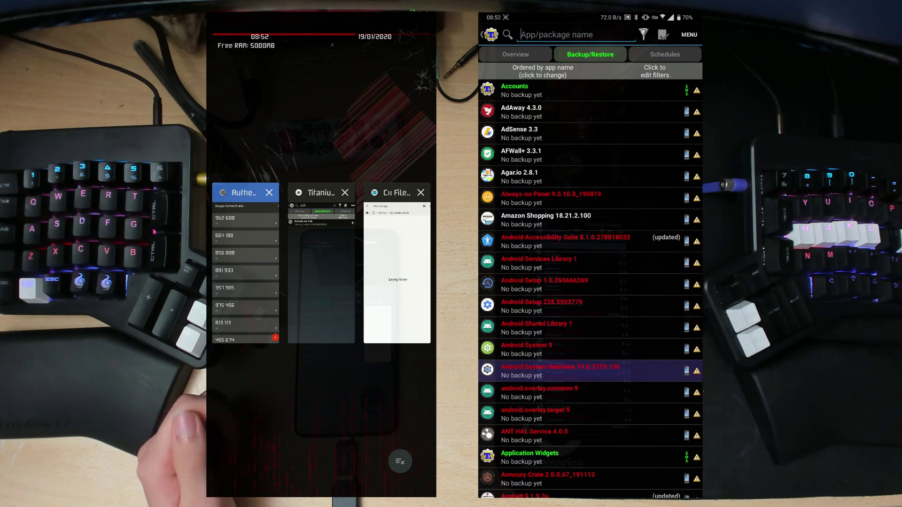
scroll(613, 389, down, 5)
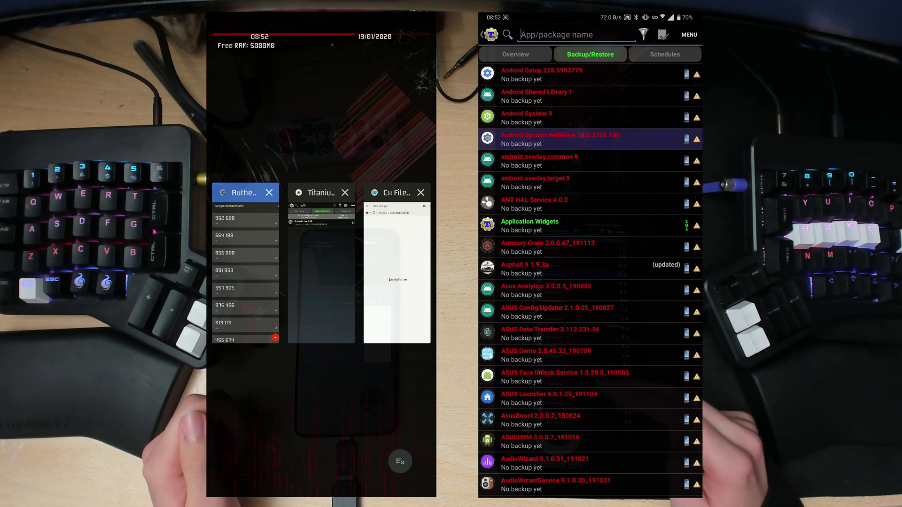
scroll(634, 372, down, 2)
scroll(634, 372, down, 2)
scroll(634, 372, down, 1)
scroll(634, 373, down, 1)
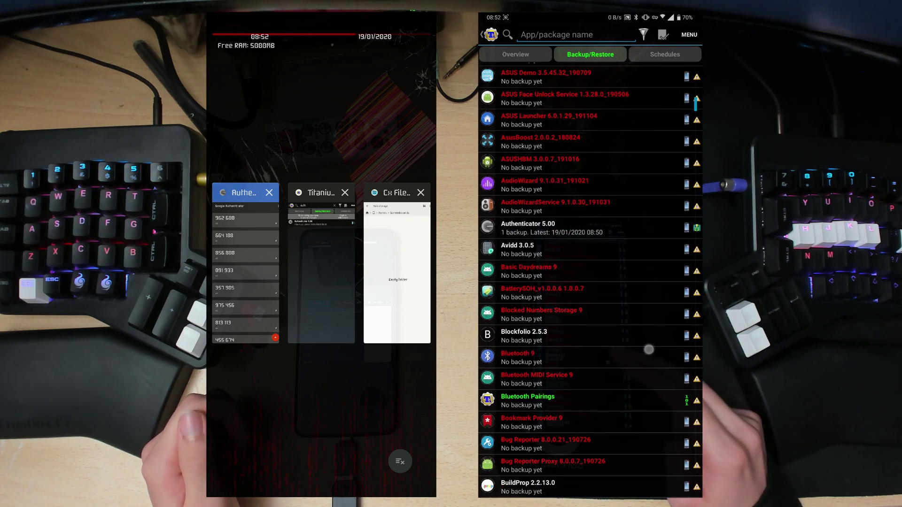
scroll(634, 373, down, 1)
scroll(634, 373, down, 2)
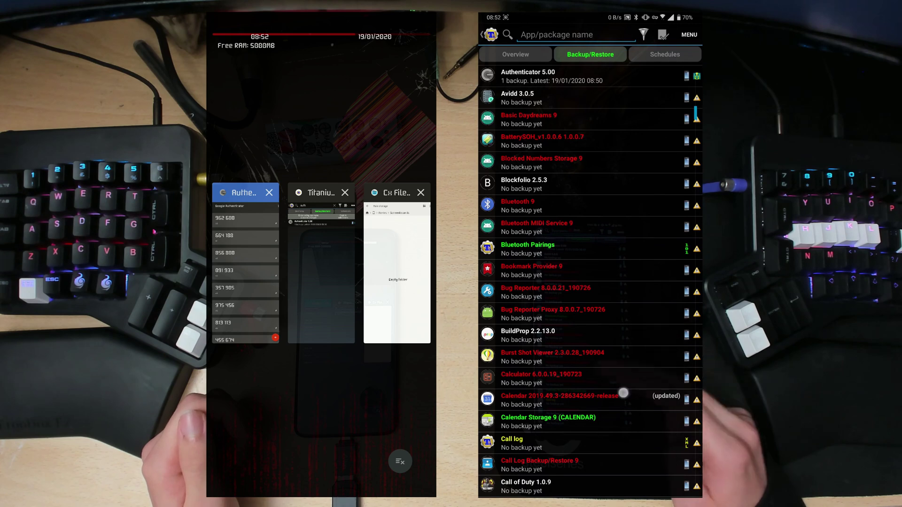
scroll(623, 393, down, 3)
scroll(622, 393, down, 2)
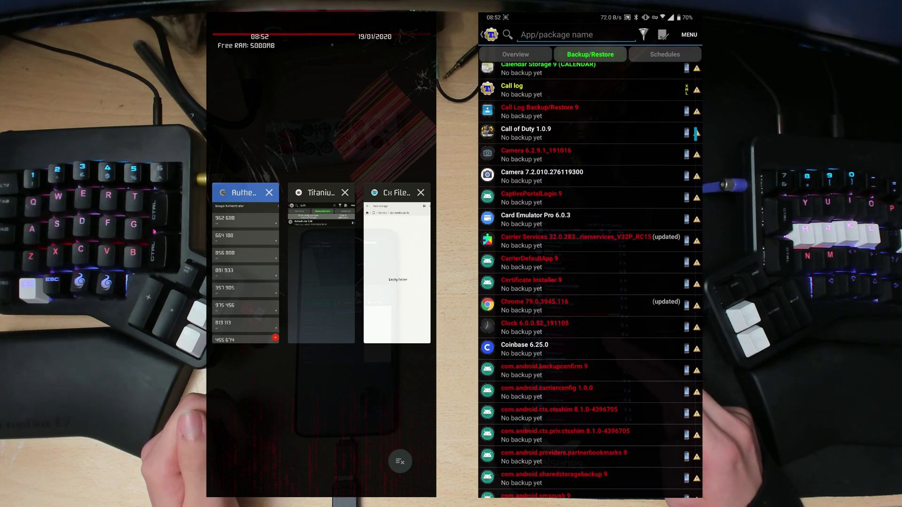
scroll(636, 362, up, 2)
scroll(635, 362, up, 3)
scroll(636, 362, up, 2)
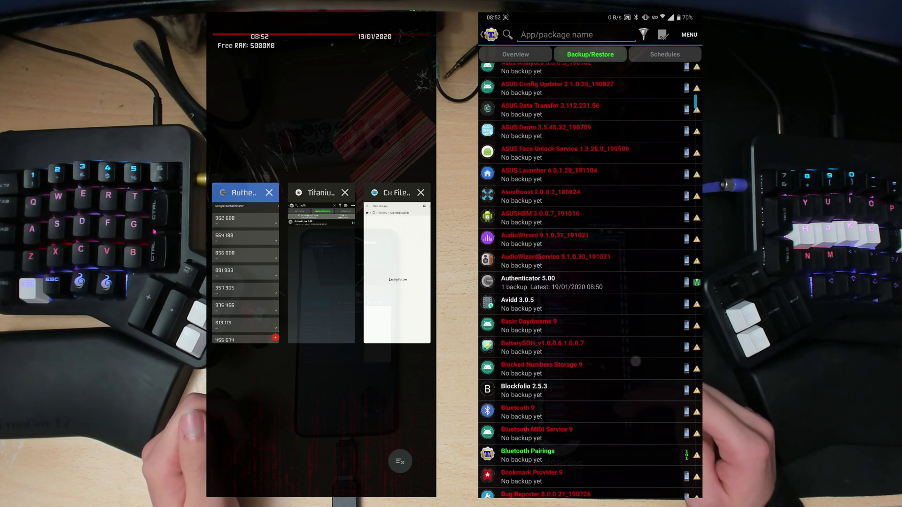
scroll(635, 362, up, 3)
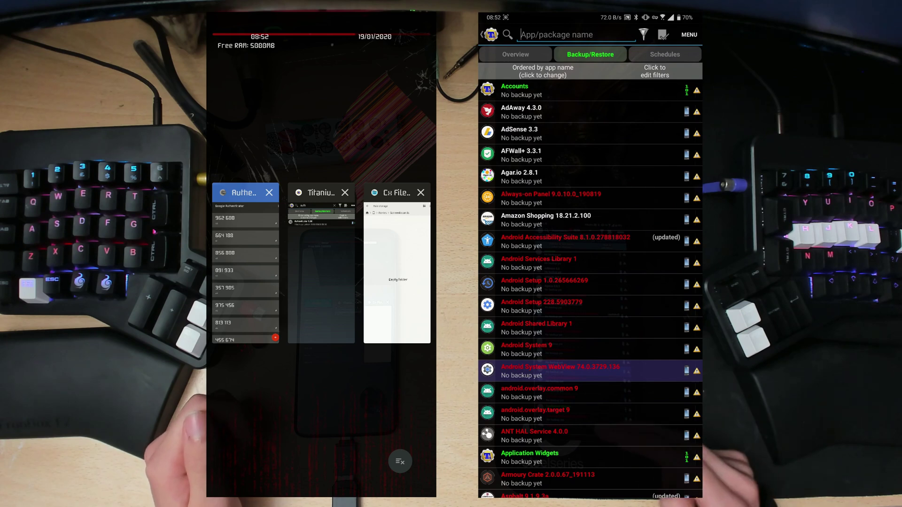